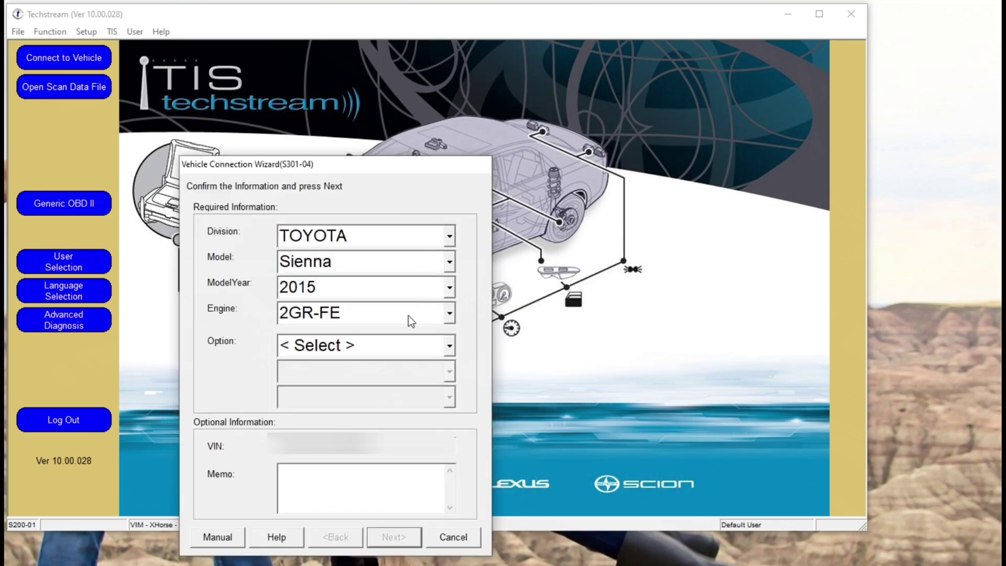
# Set the Sienna vehicle options to Others and w/ Smart Key, then connect.
pyautogui.click(399, 348)
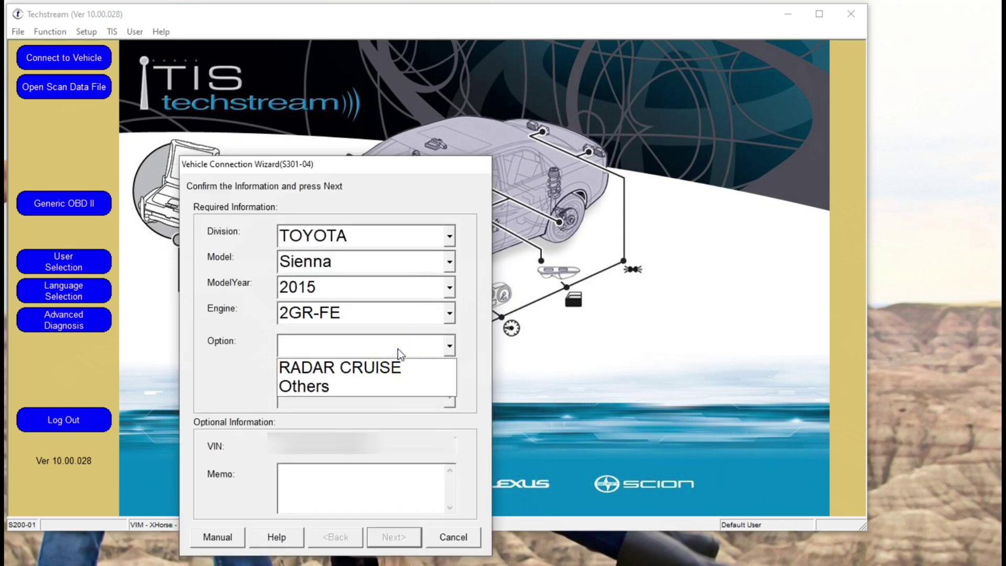
pyautogui.click(394, 384)
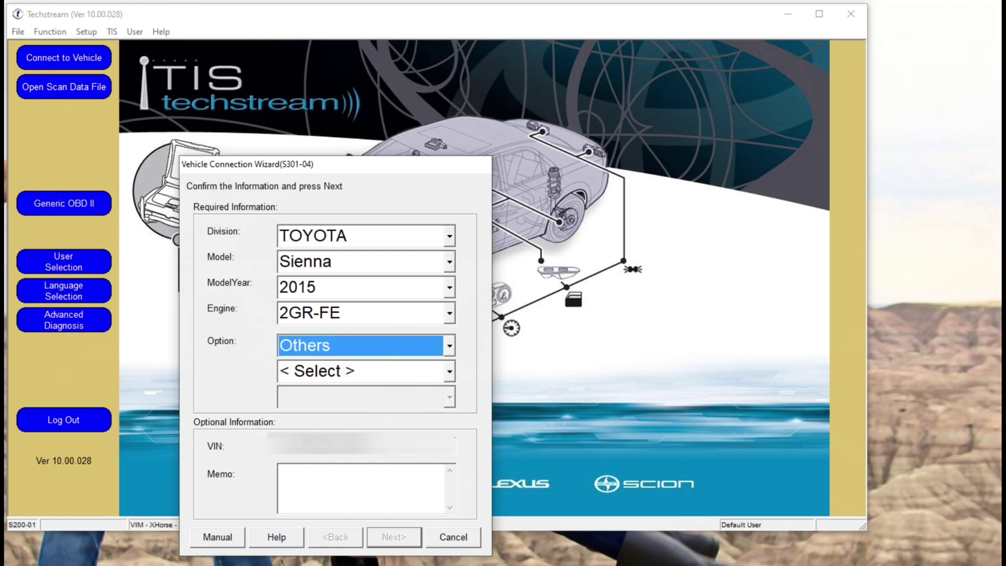
pyautogui.click(360, 372)
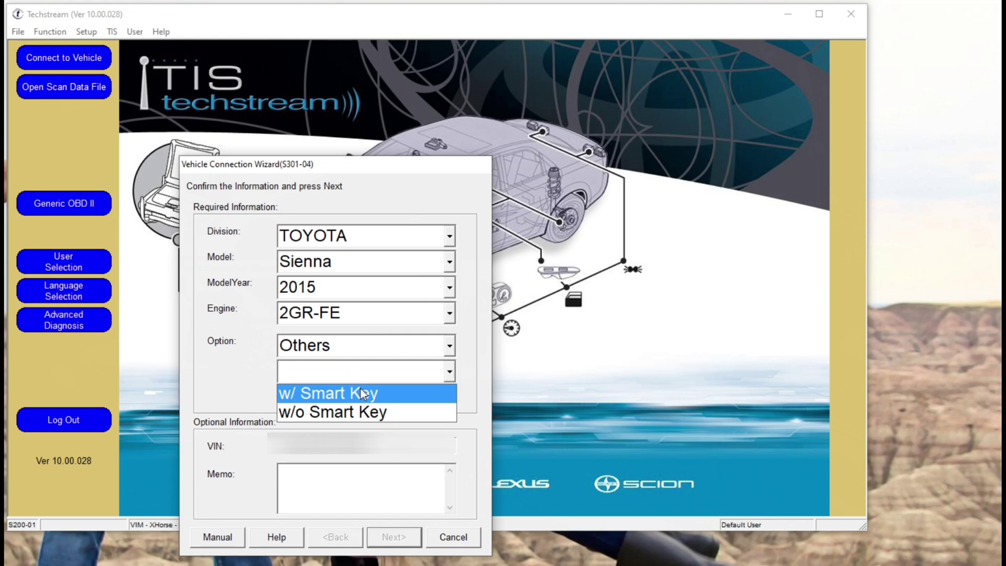
pyautogui.click(361, 395)
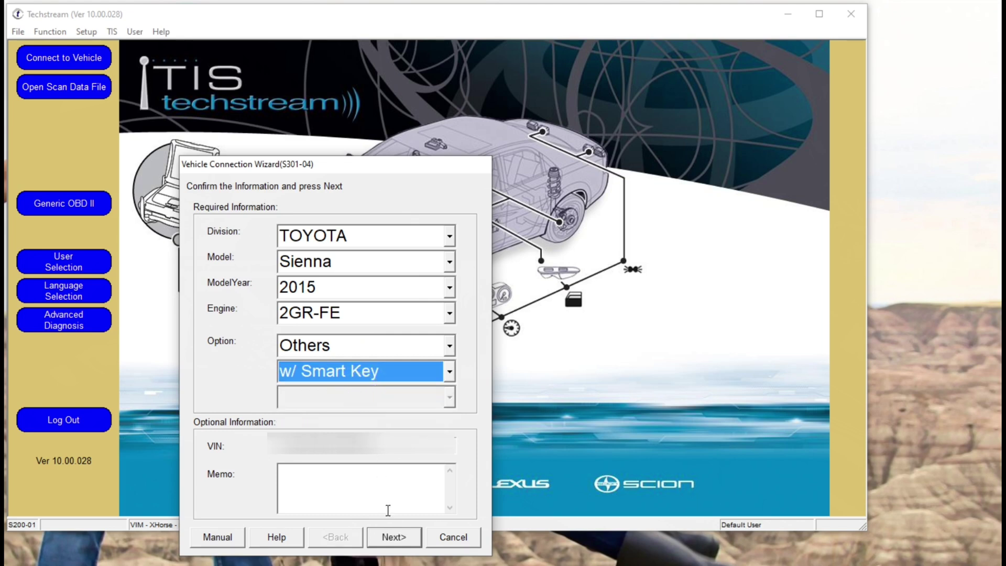
pyautogui.click(394, 535)
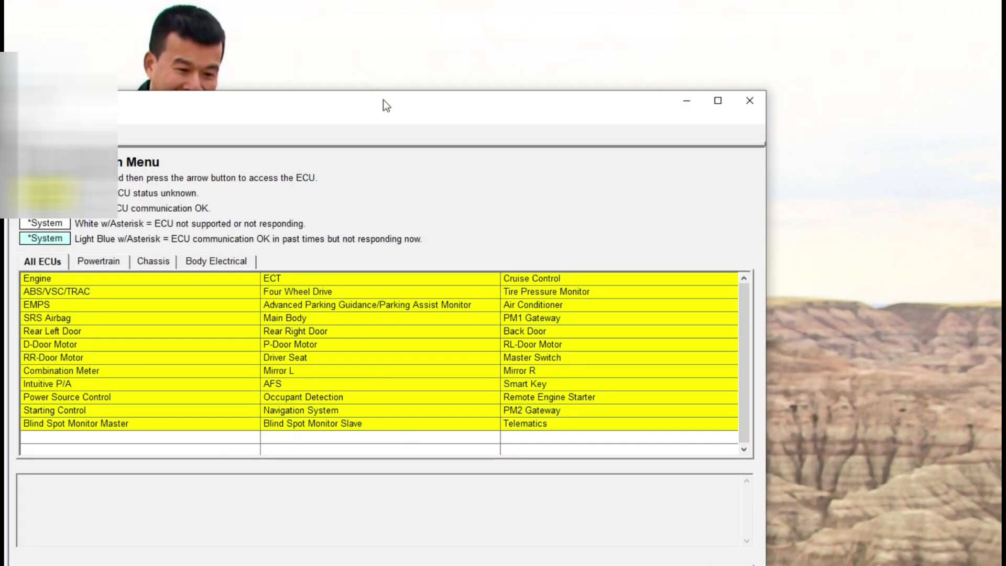
pyautogui.moveTo(386, 104)
pyautogui.mouseDown()
pyautogui.moveTo(495, 40)
pyautogui.moveTo(486, 13)
pyautogui.mouseUp()
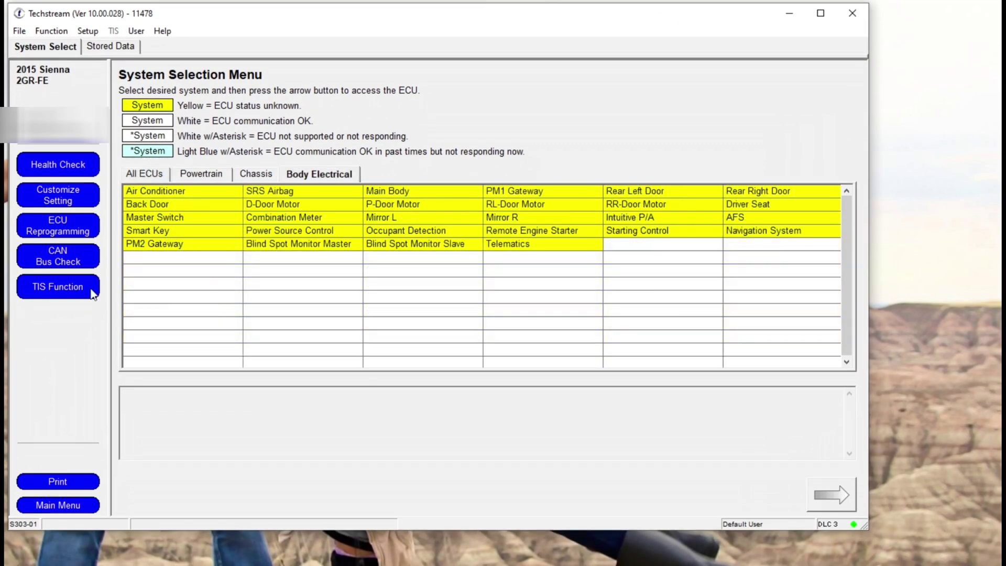
# Open Customize Setting to list functions like Wireless Door Lock and Smart Key / Access.
pyautogui.click(77, 201)
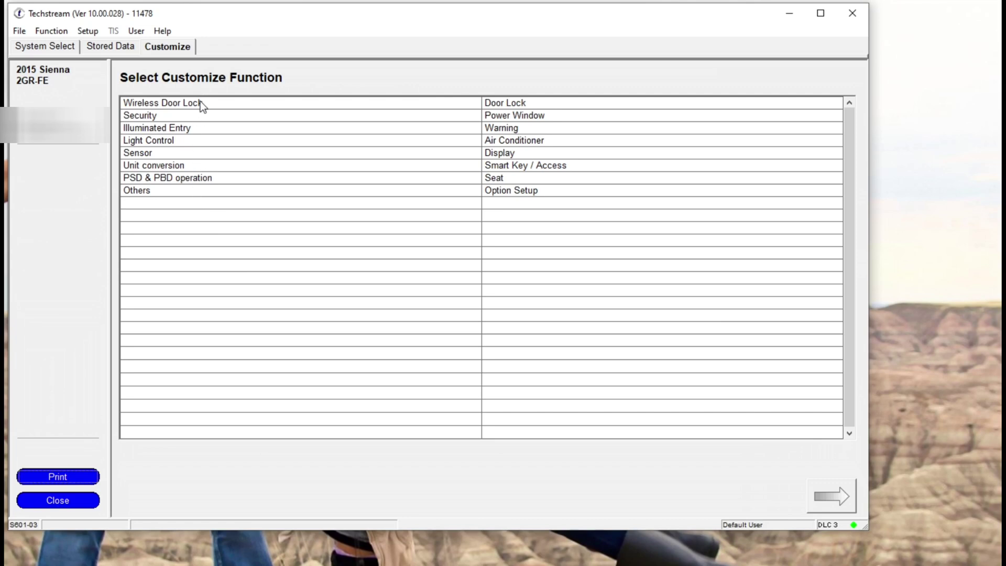
# Turn Security's Warning by Horn and Warning by Glass Broken Sensor ON and write them.
pyautogui.doubleClick(198, 120)
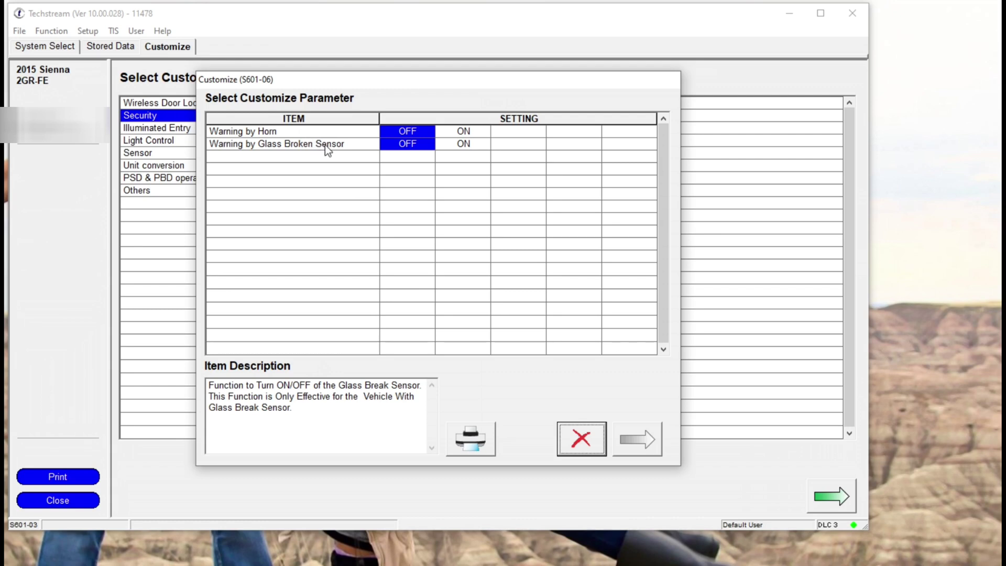
pyautogui.click(464, 132)
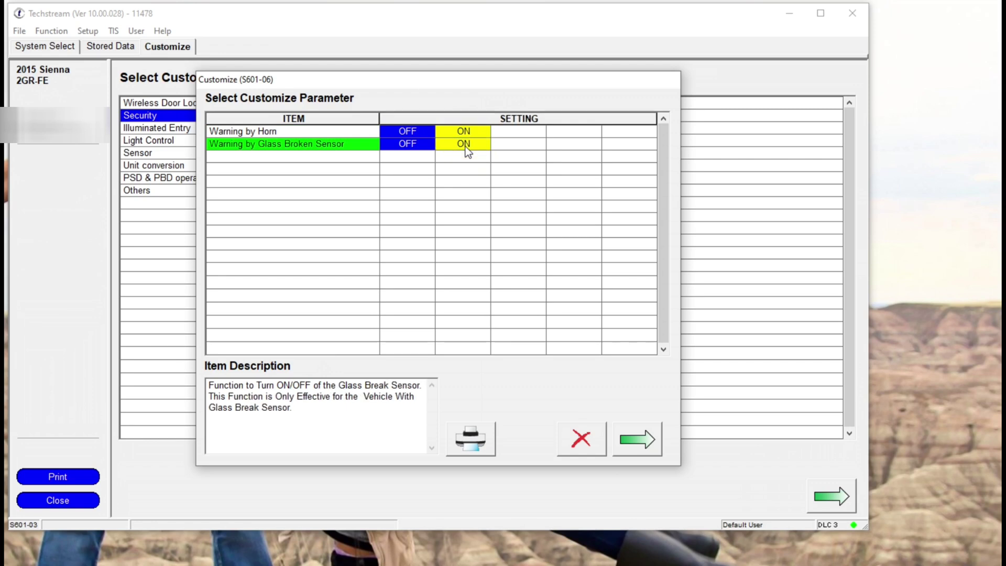
pyautogui.click(646, 442)
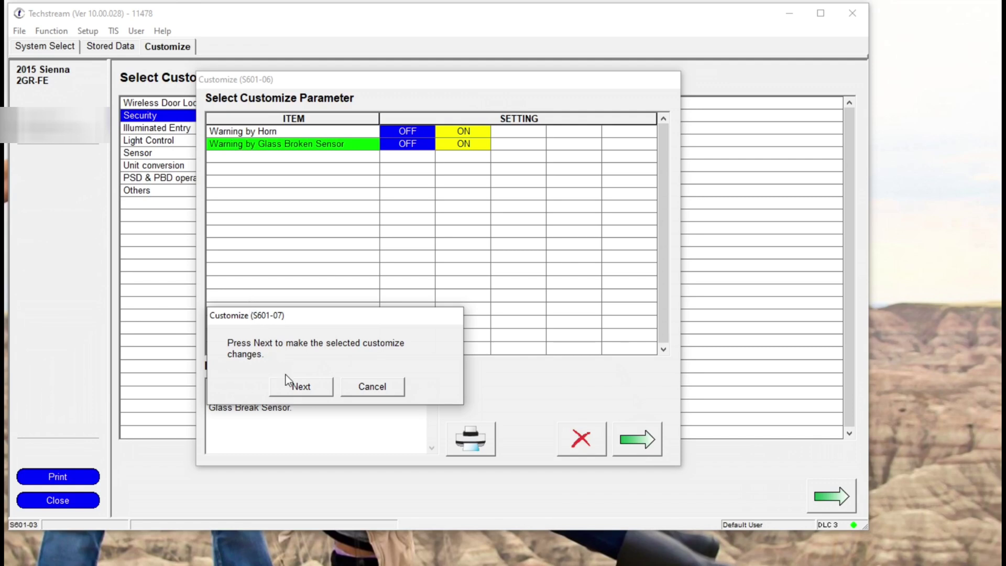
pyautogui.click(289, 387)
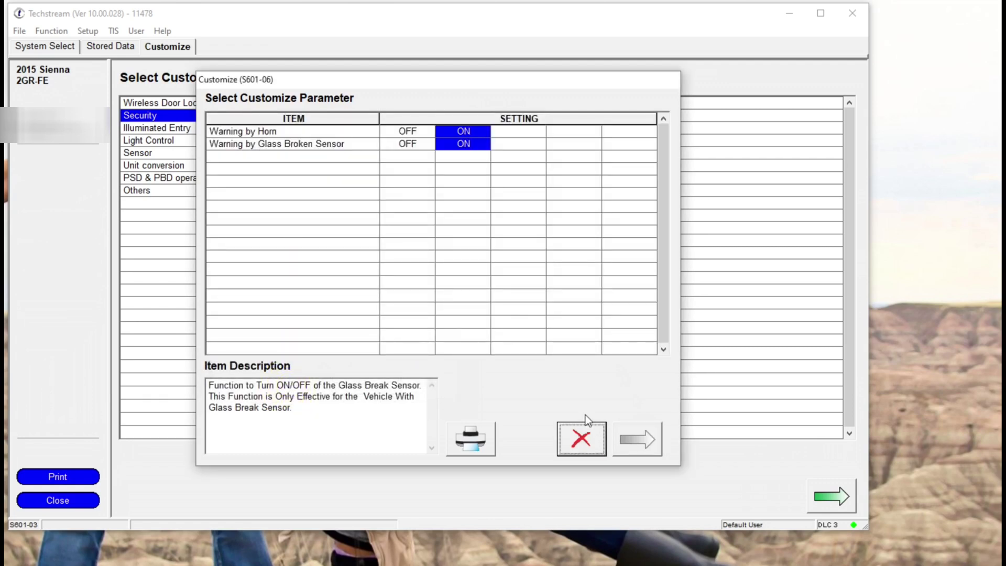
pyautogui.click(586, 437)
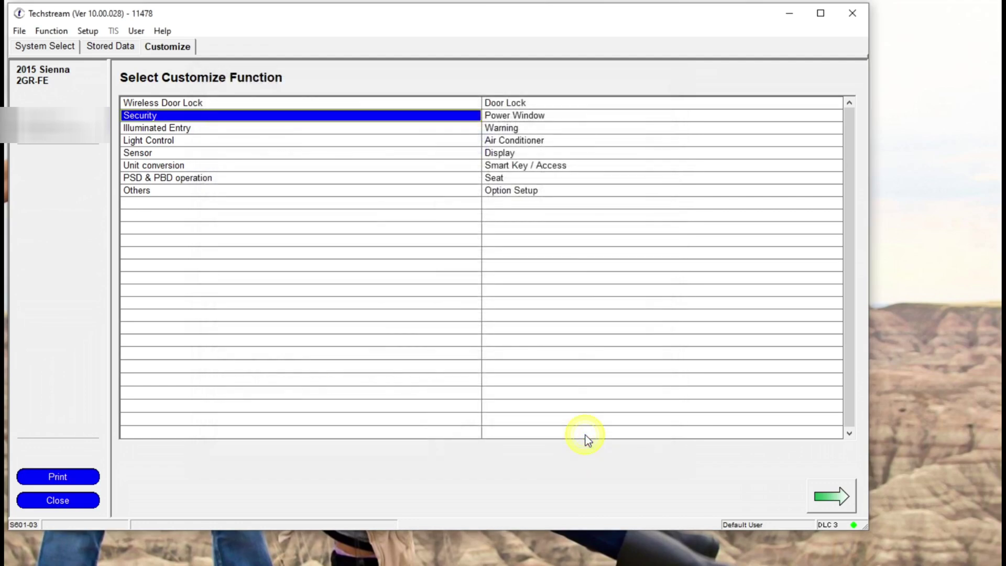
pyautogui.click(507, 191)
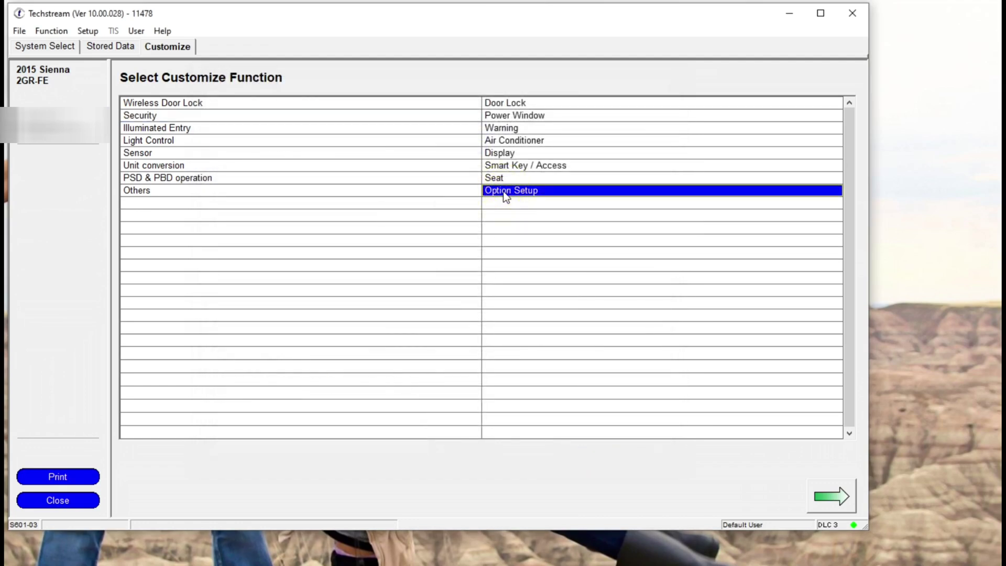
# Set Option Setup's Security System to ON and write it to the vehicle.
pyautogui.click(833, 502)
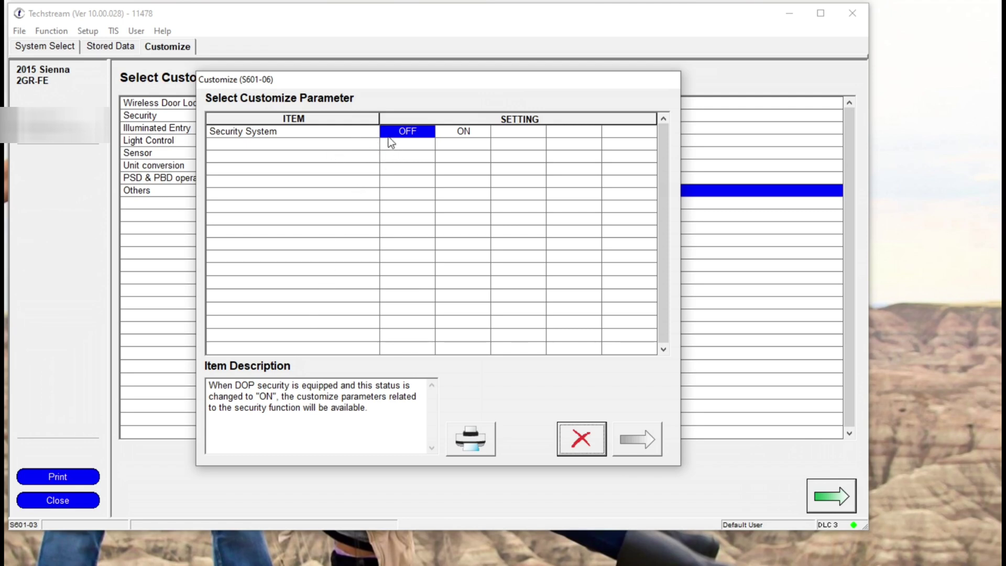
pyautogui.click(457, 134)
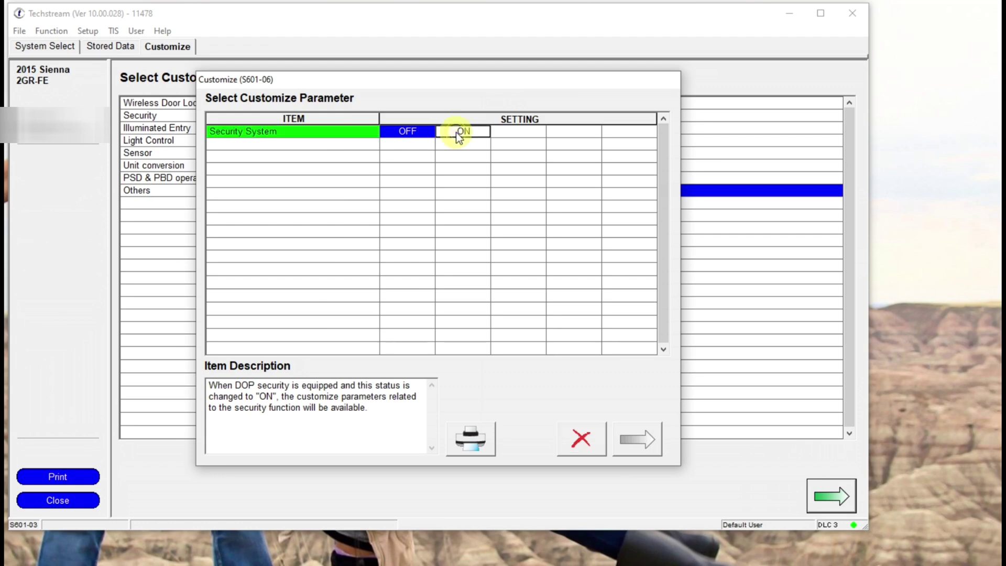
pyautogui.click(637, 437)
pyautogui.press('Return')
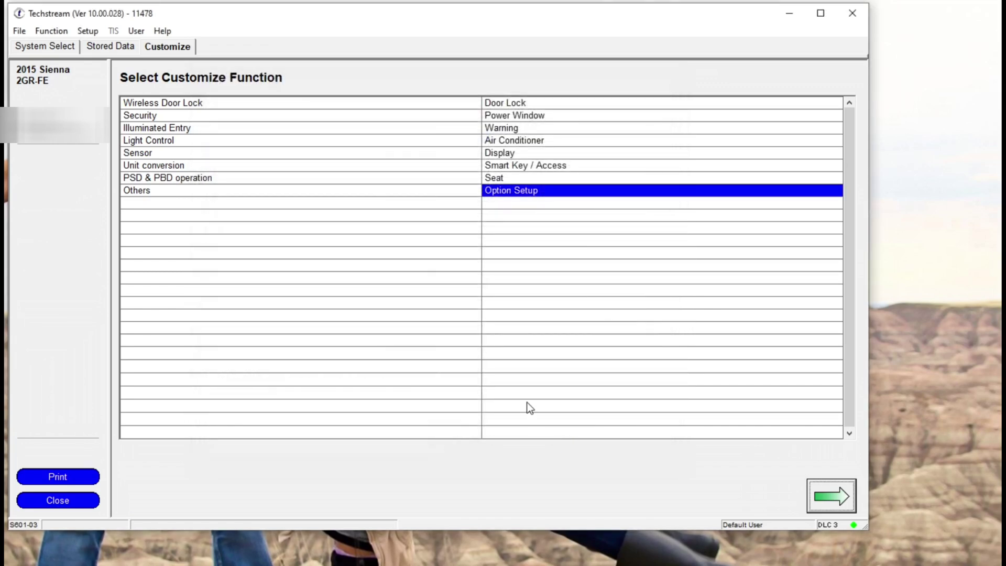
pyautogui.click(174, 126)
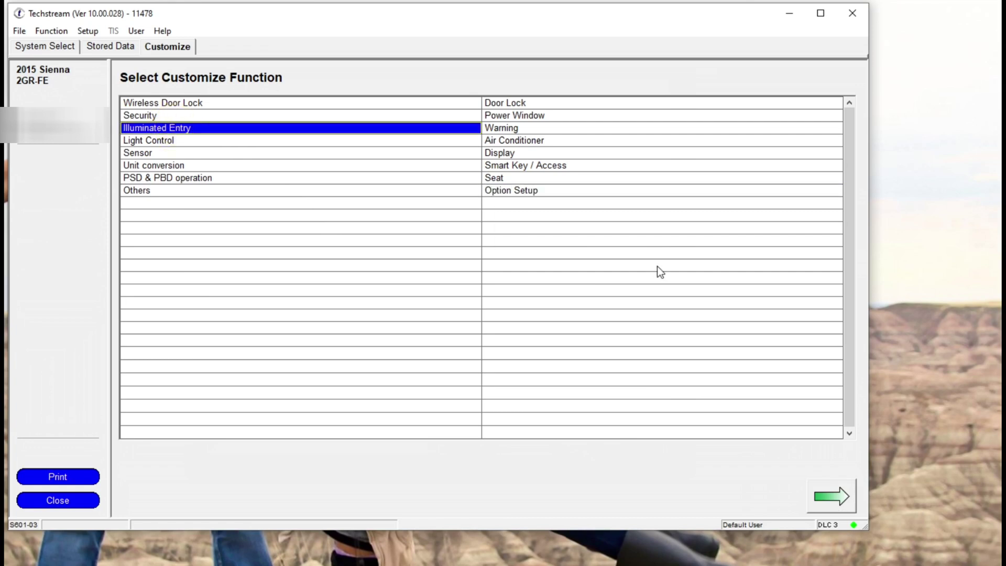
pyautogui.click(830, 498)
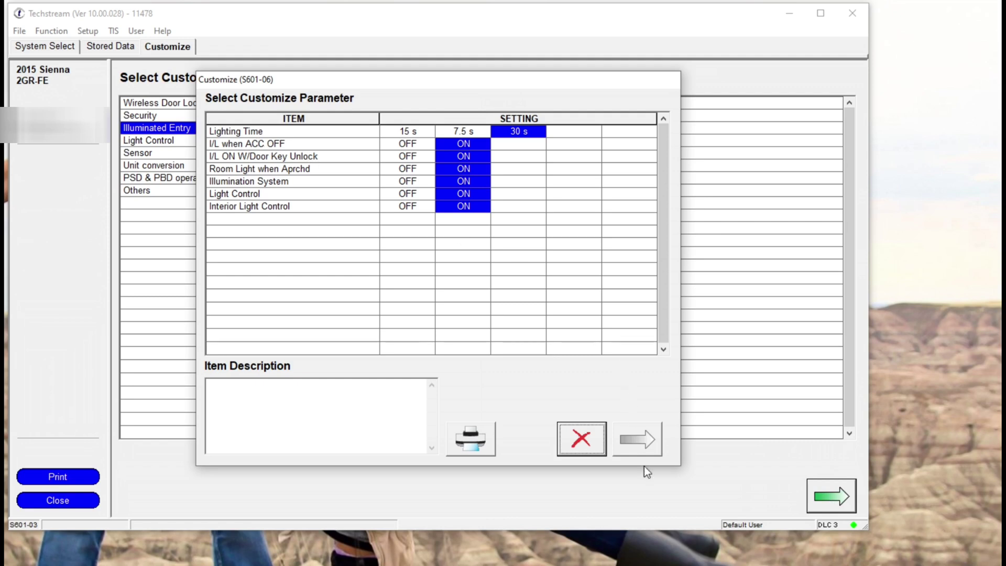
pyautogui.click(582, 440)
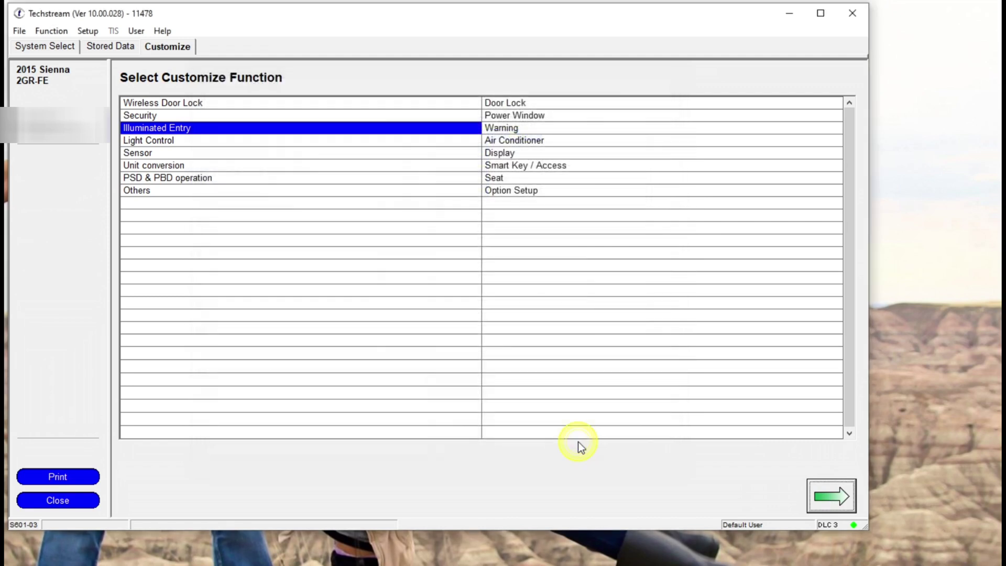
pyautogui.click(195, 144)
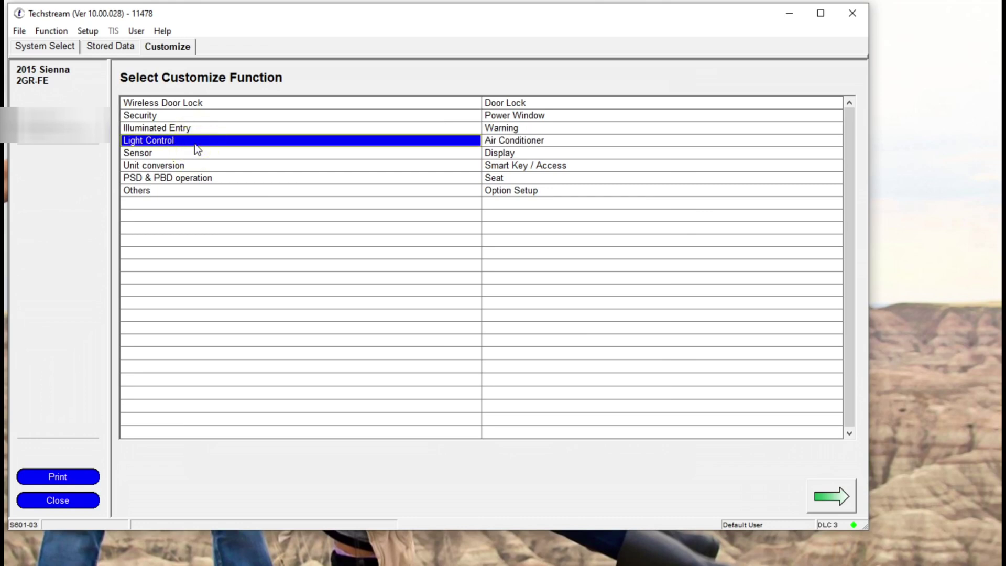
pyautogui.doubleClick(195, 143)
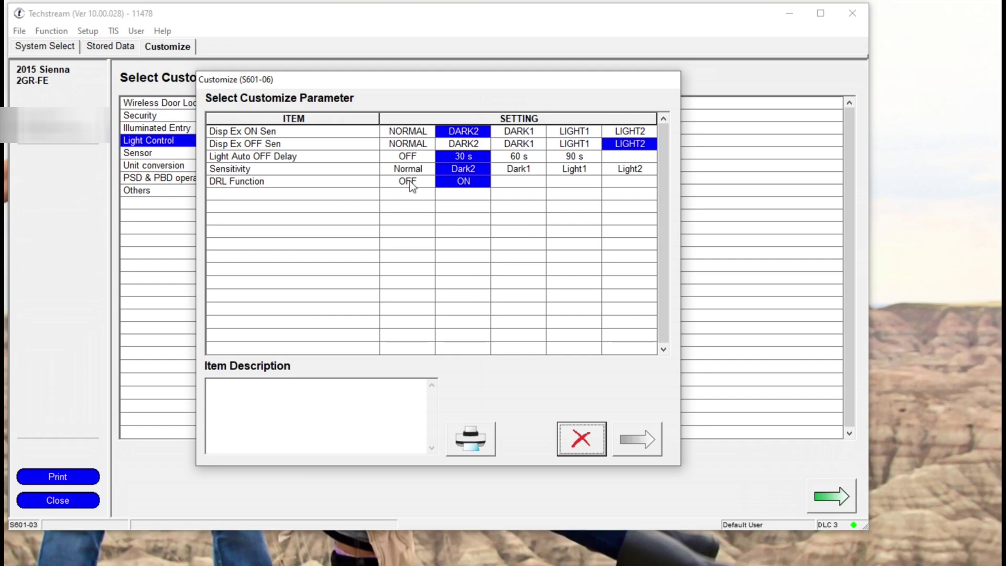
pyautogui.click(205, 169)
pyautogui.click(209, 181)
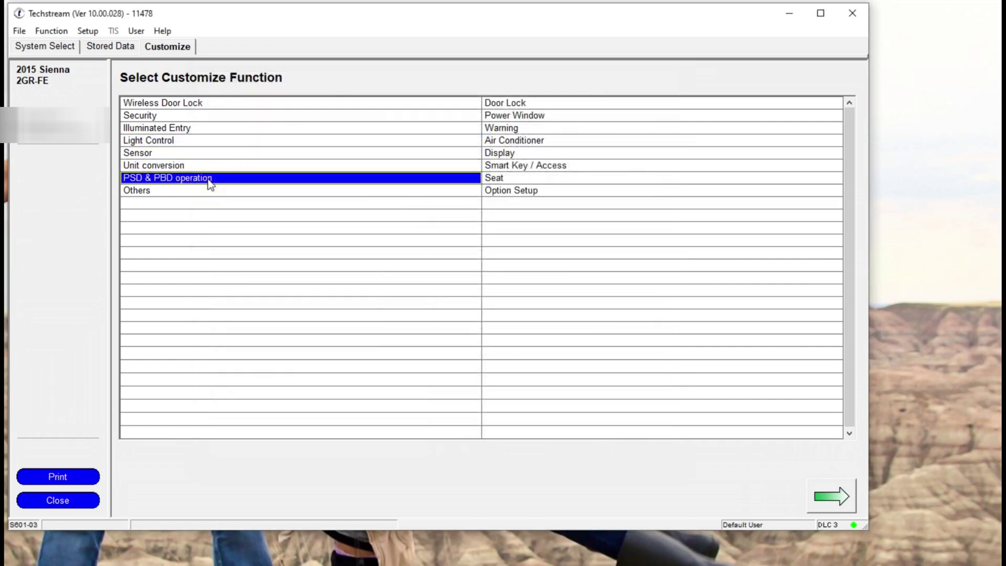
# View the PSD & PBD operation parameters and close them unchanged.
pyautogui.doubleClick(208, 180)
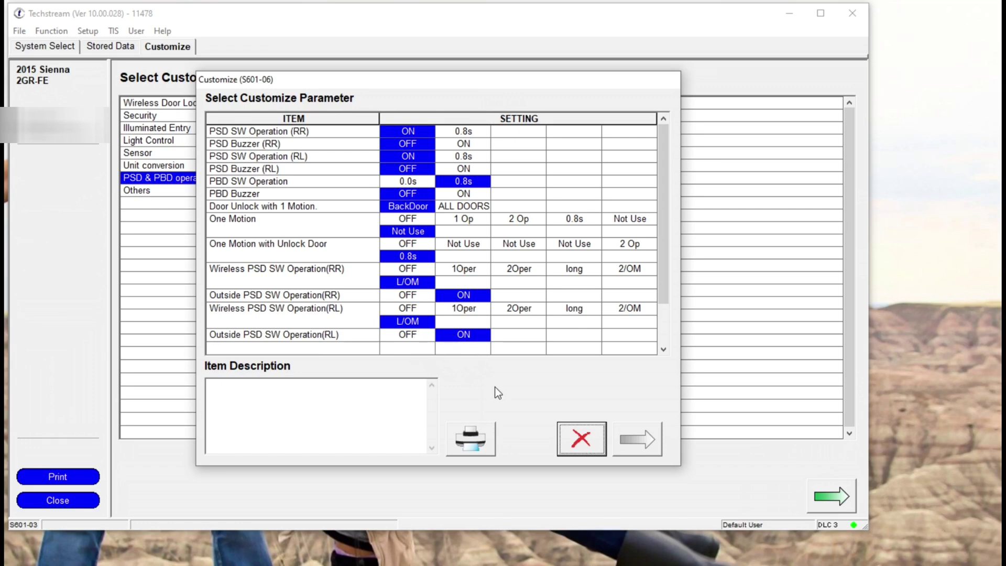
pyautogui.click(583, 444)
# Review the Power Window, Door Lock and Warning parameters, closing each unchanged.
pyautogui.doubleClick(533, 115)
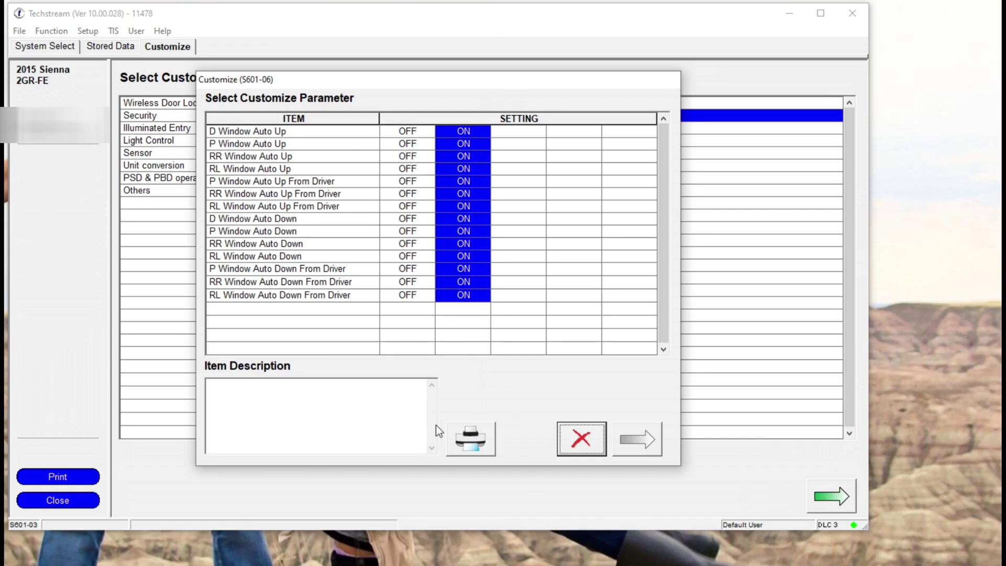
pyautogui.click(580, 439)
pyautogui.doubleClick(509, 104)
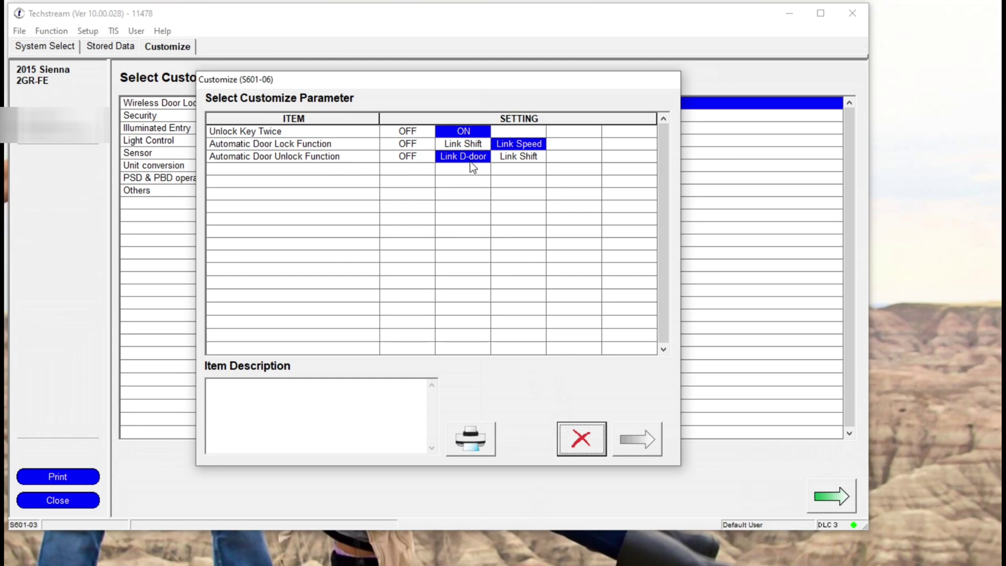
pyautogui.click(581, 438)
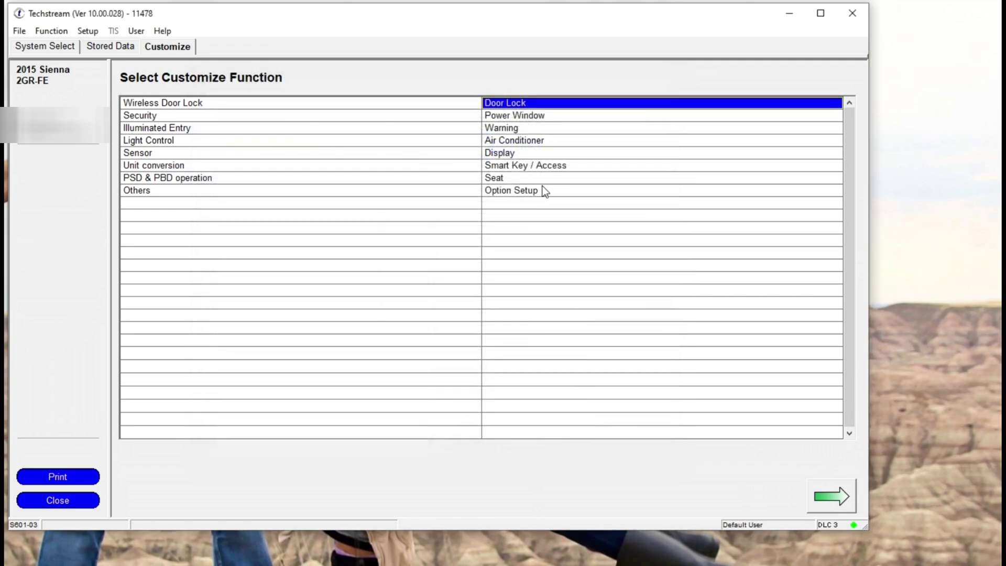
pyautogui.doubleClick(527, 133)
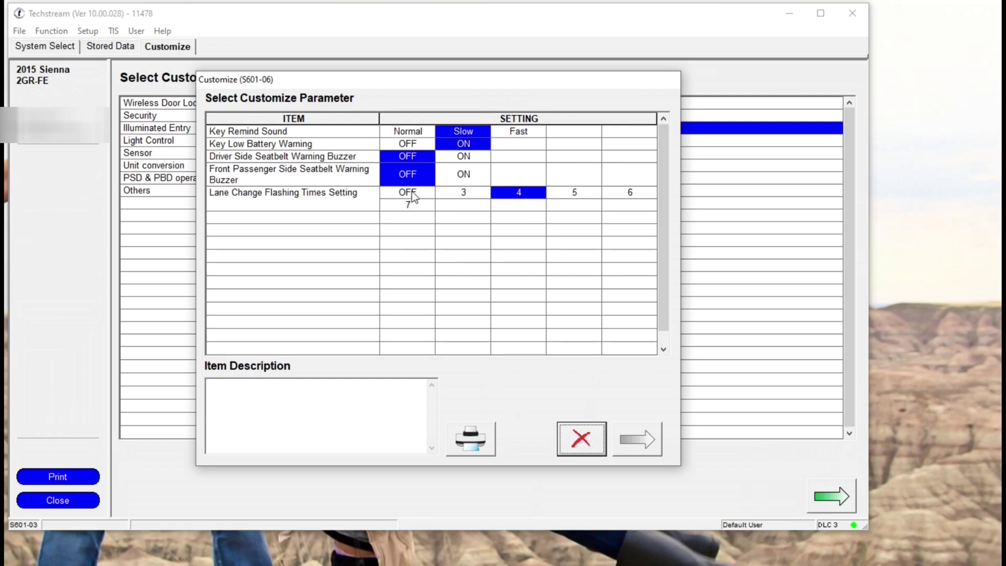
pyautogui.click(590, 448)
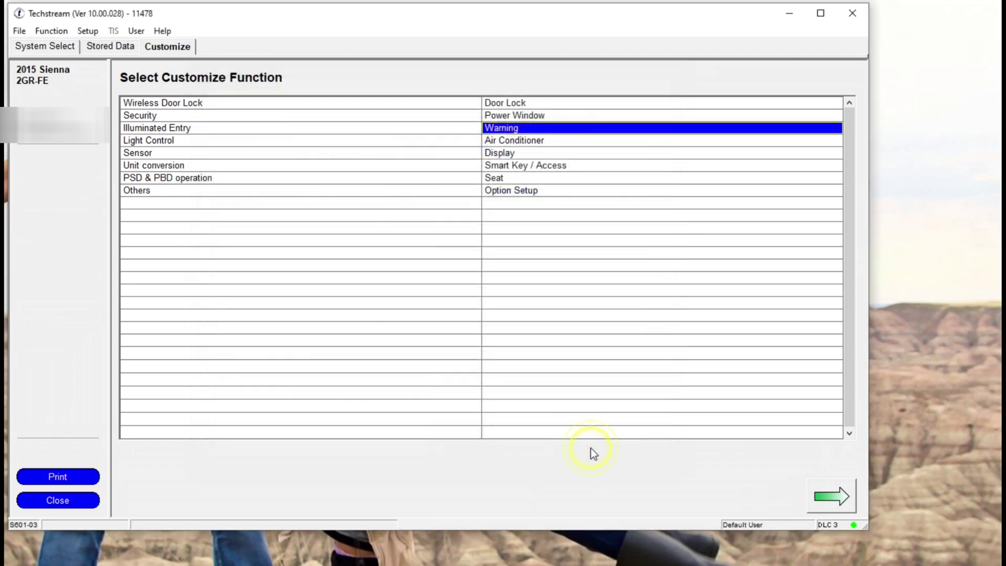
pyautogui.doubleClick(535, 141)
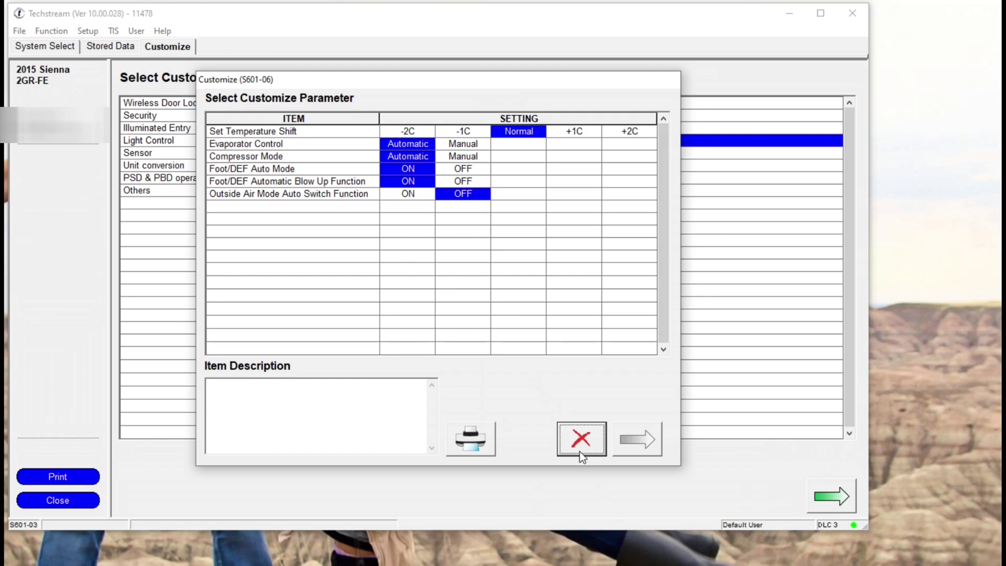
pyautogui.click(576, 435)
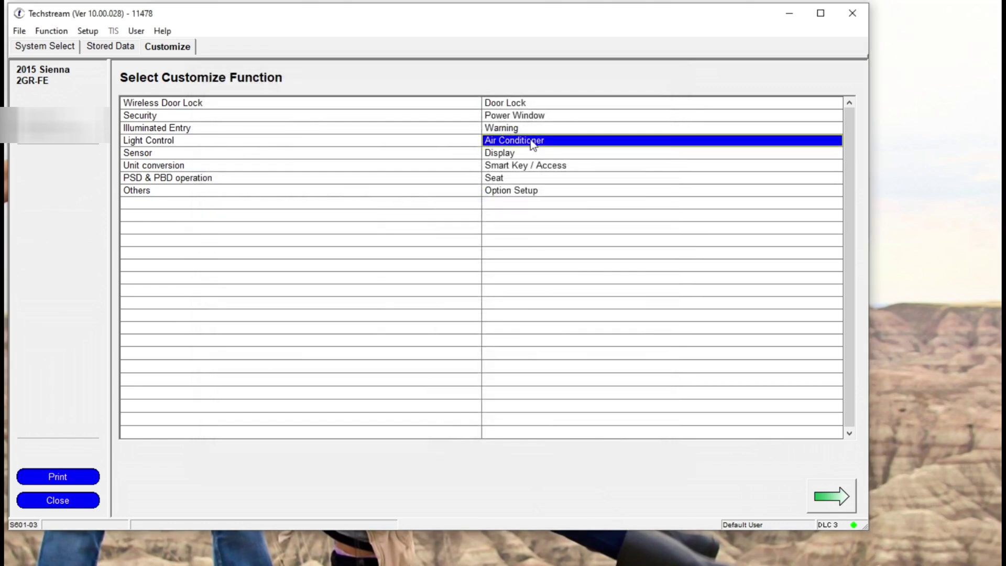
pyautogui.doubleClick(523, 155)
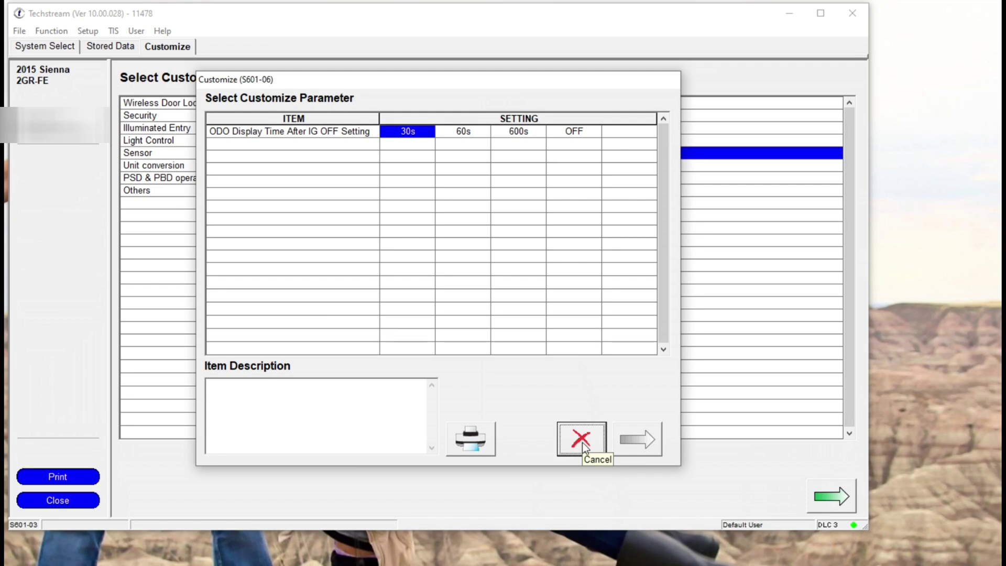
pyautogui.click(583, 442)
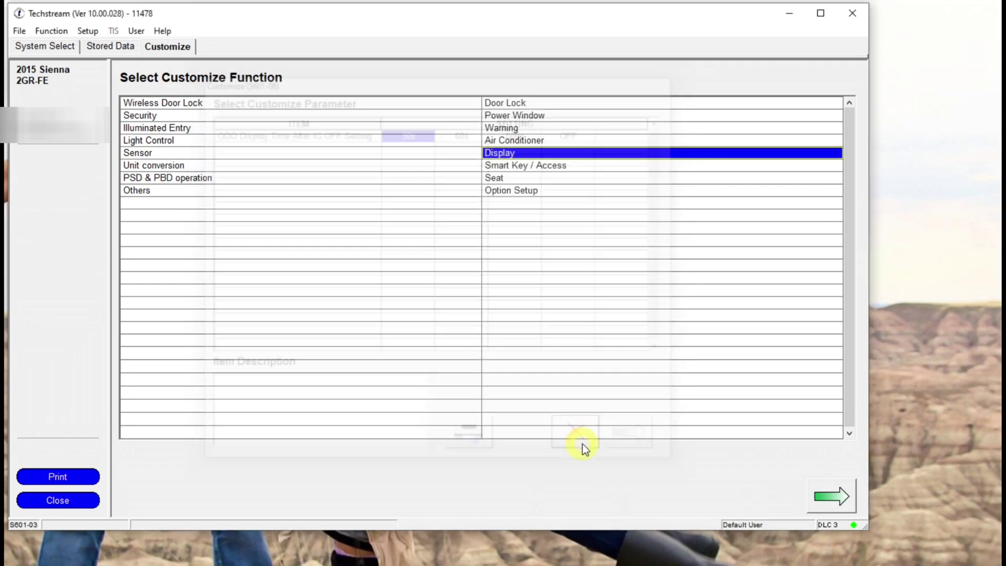
pyautogui.click(556, 167)
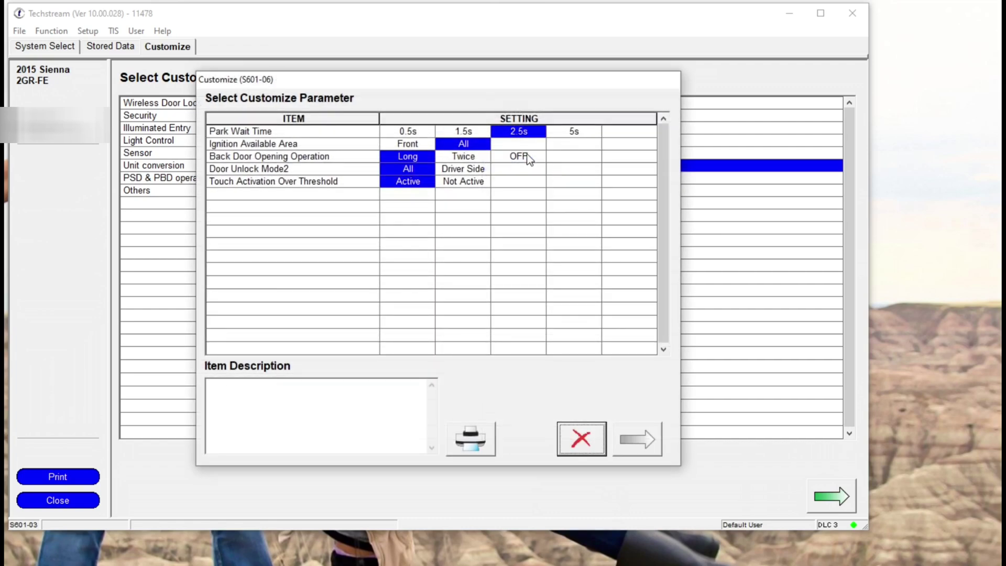
# Reposition the Smart Key / Access settings window, then close it and leave Customize.
pyautogui.moveTo(460, 76); pyautogui.dragTo(407, 119)
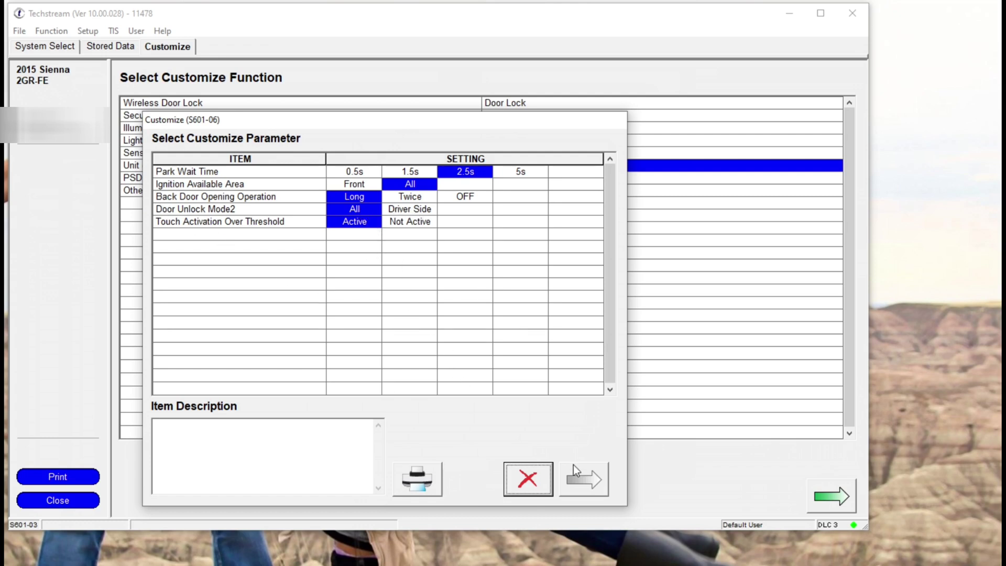
pyautogui.click(542, 481)
pyautogui.click(58, 502)
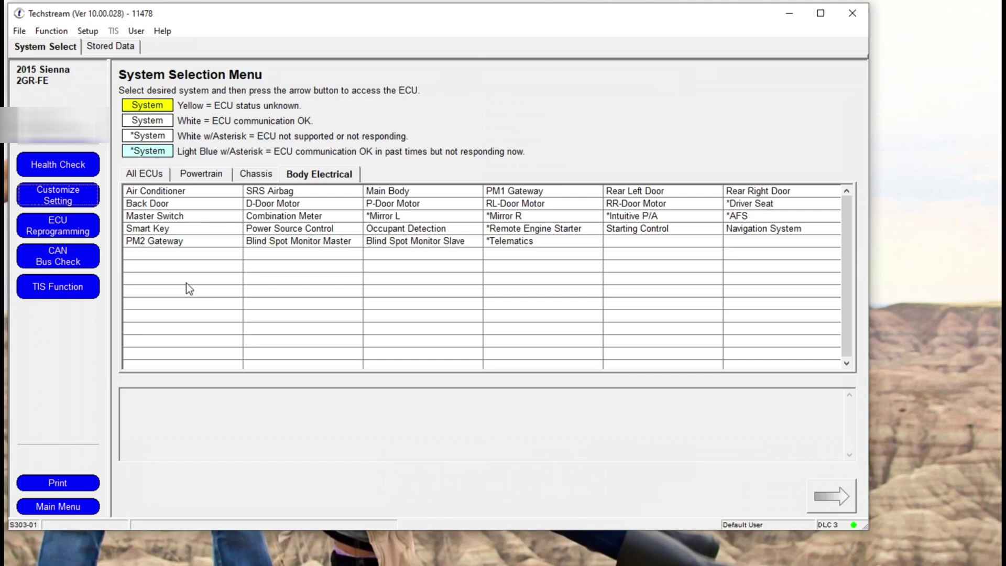
# Connect to the Smart Key system and show its utility functions.
pyautogui.click(179, 229)
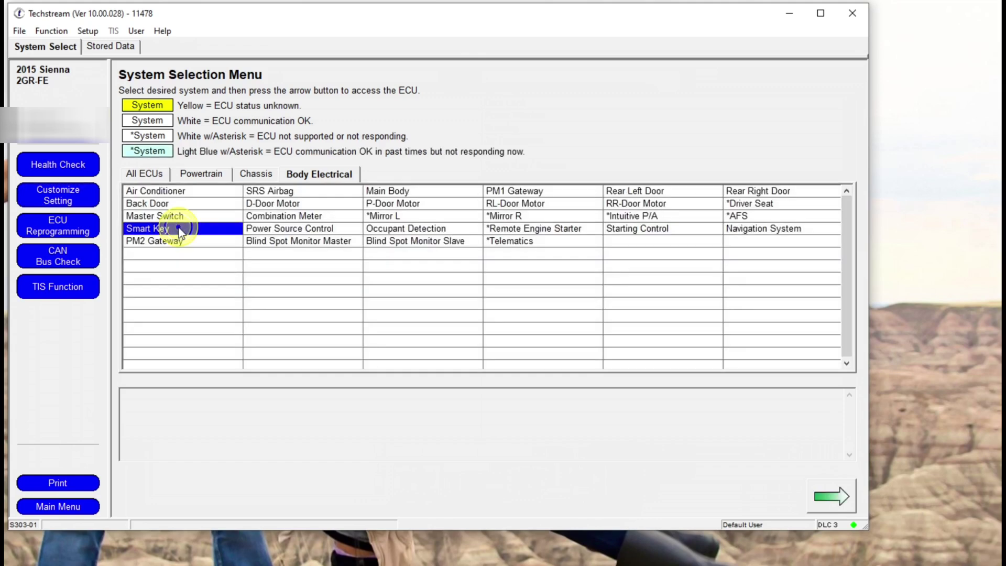
pyautogui.doubleClick(179, 232)
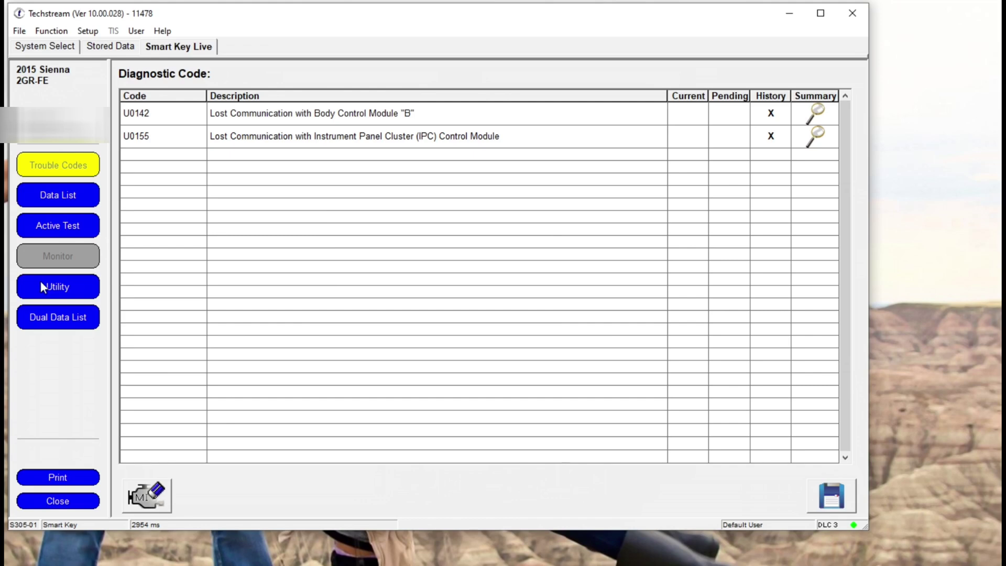
pyautogui.click(40, 281)
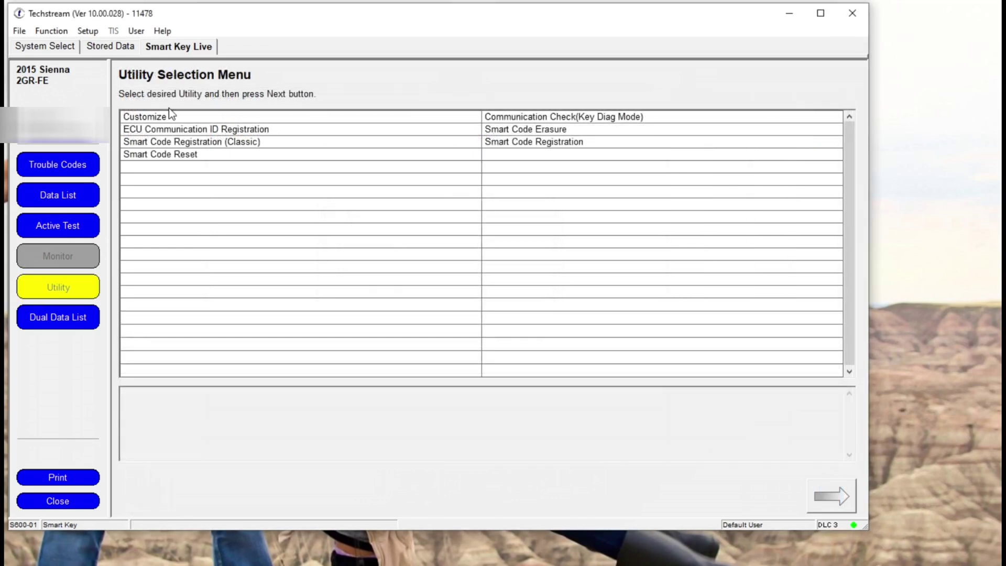
# Review the Smart Key utilities, including Smart Code Registration, then close the session.
pyautogui.click(218, 129)
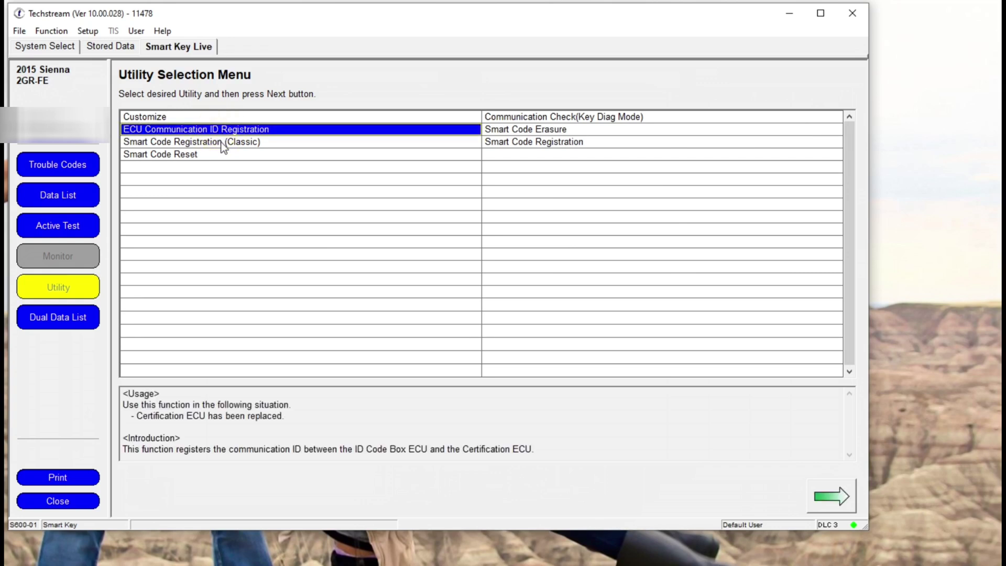
pyautogui.click(222, 143)
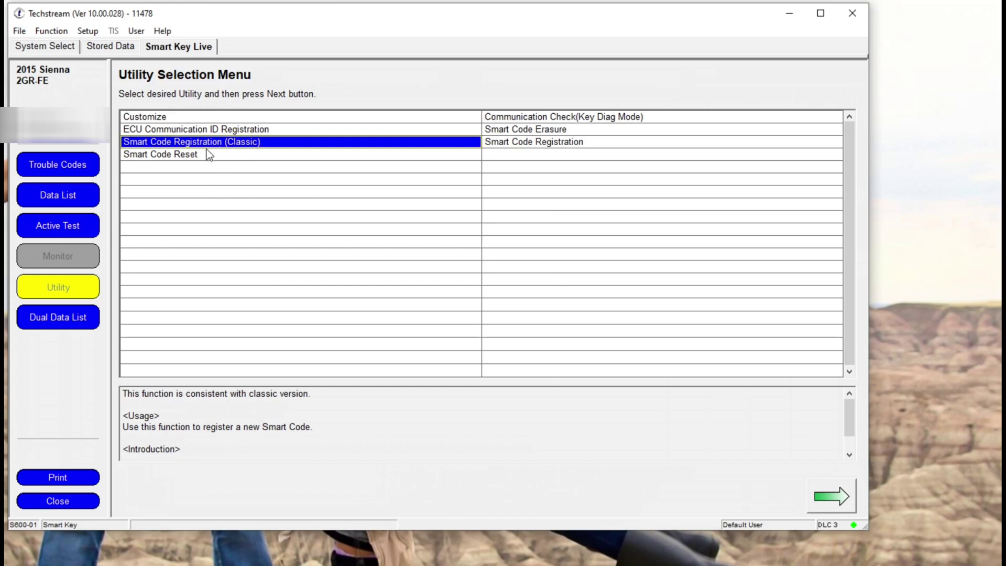
pyautogui.click(210, 153)
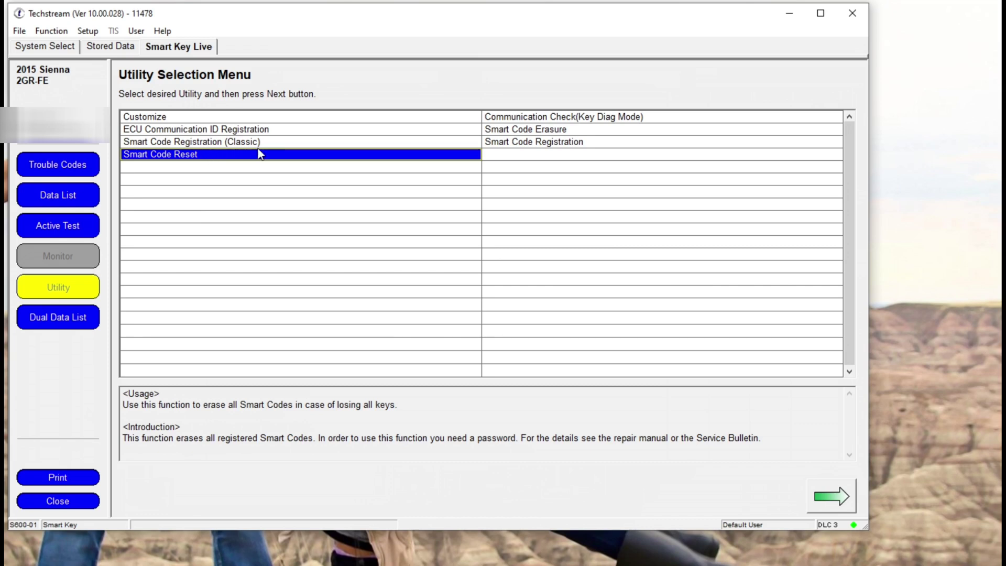
pyautogui.click(535, 116)
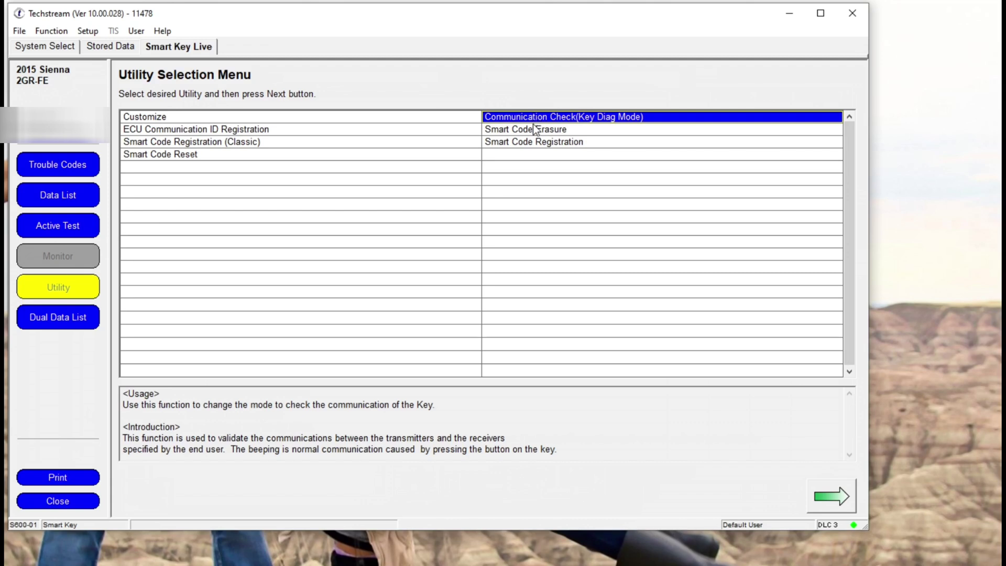
pyautogui.click(533, 142)
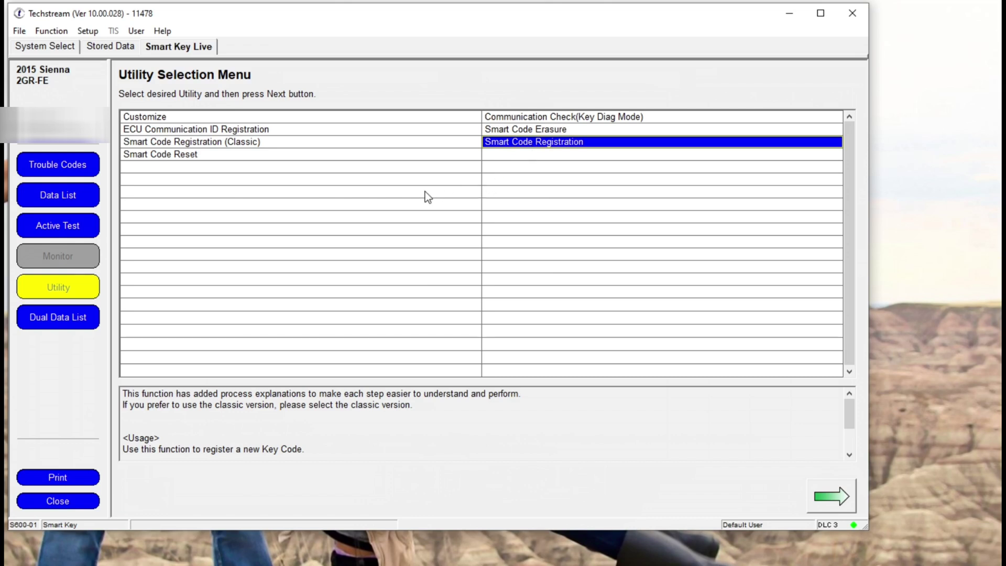
pyautogui.click(67, 503)
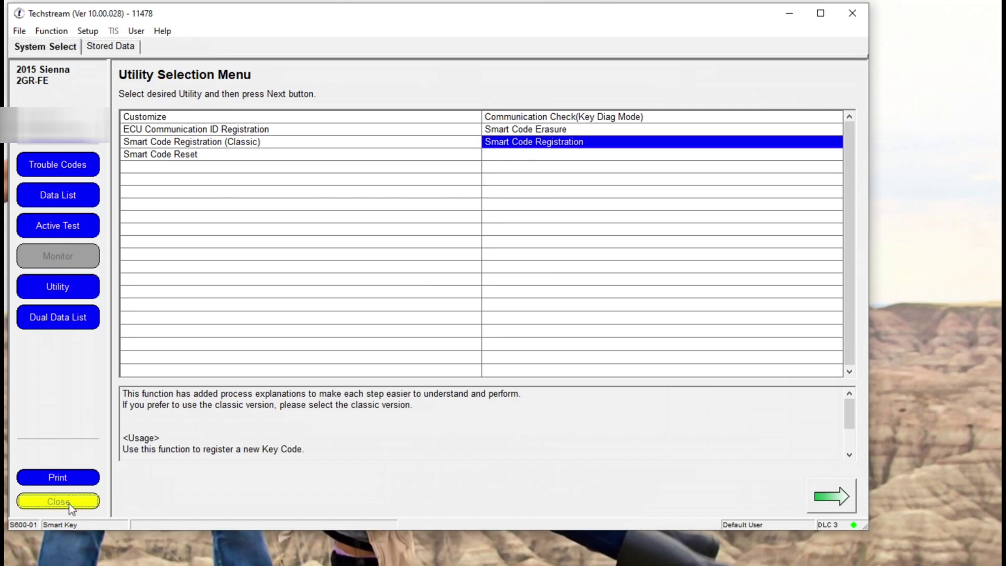
pyautogui.click(158, 175)
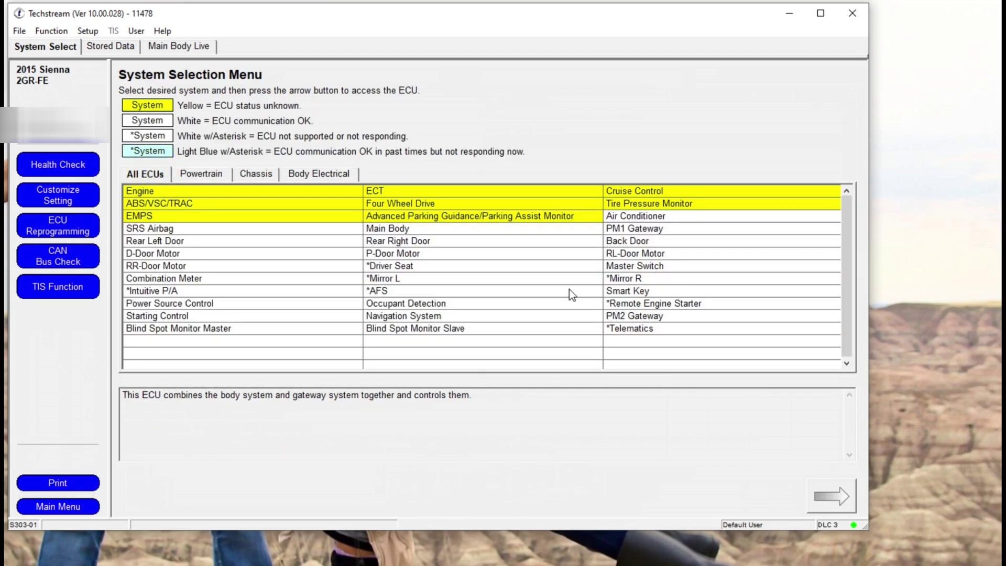
# Connect to the Tire Pressure Monitor and show its utility functions.
pyautogui.click(641, 206)
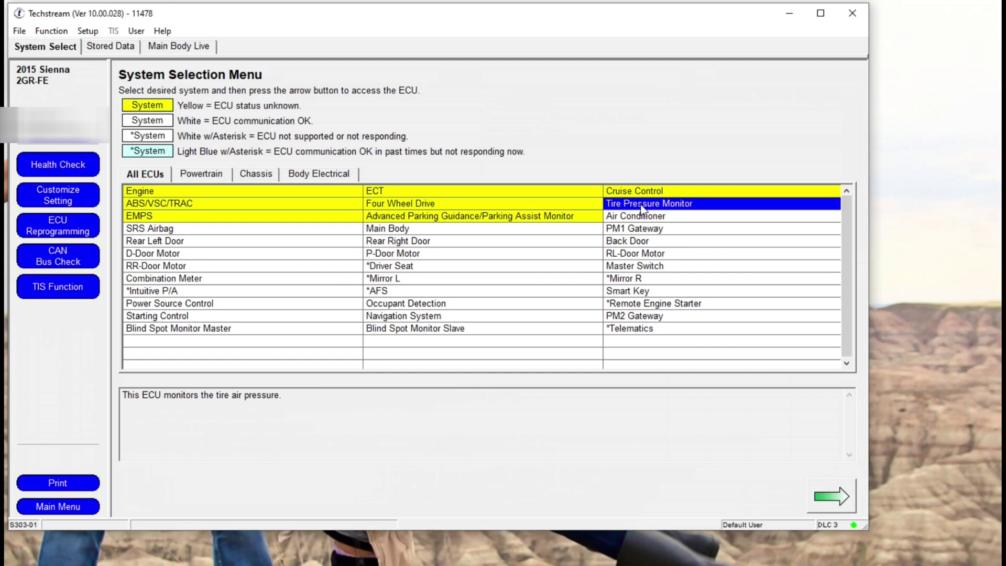
pyautogui.click(830, 494)
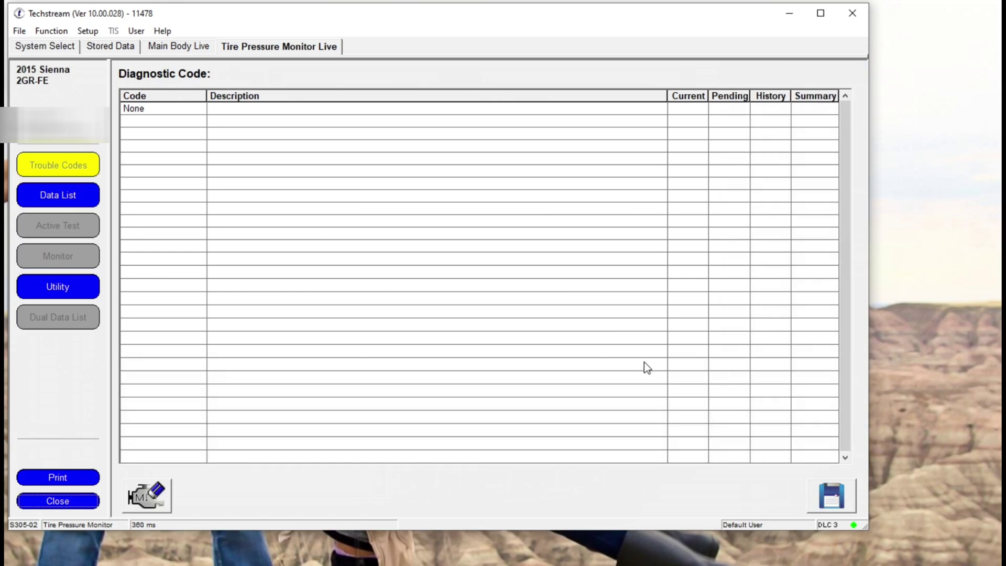
pyautogui.click(67, 290)
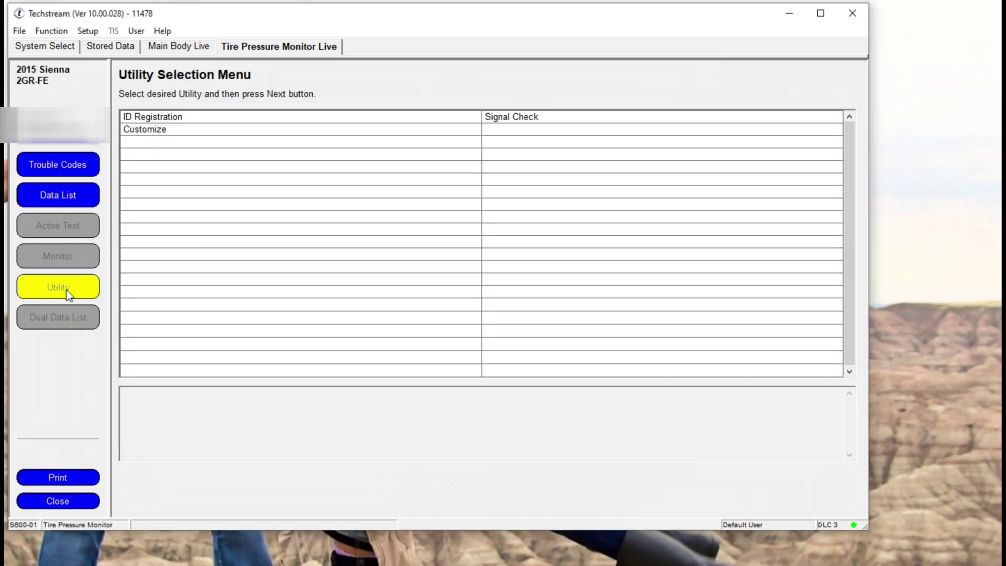
# Start the Tire ID Registration wizard, then cancel and confirm exiting it.
pyautogui.click(181, 117)
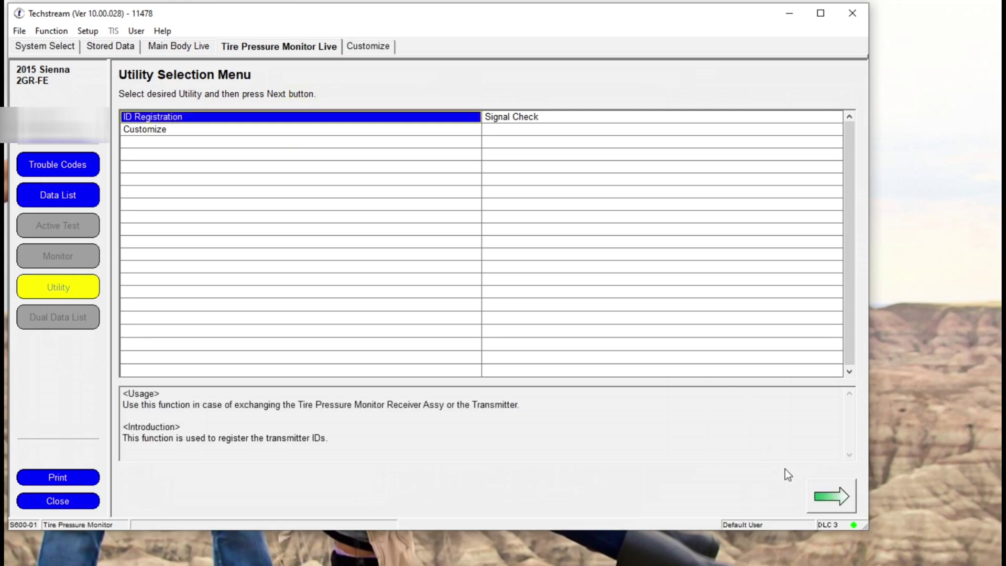
pyautogui.click(819, 495)
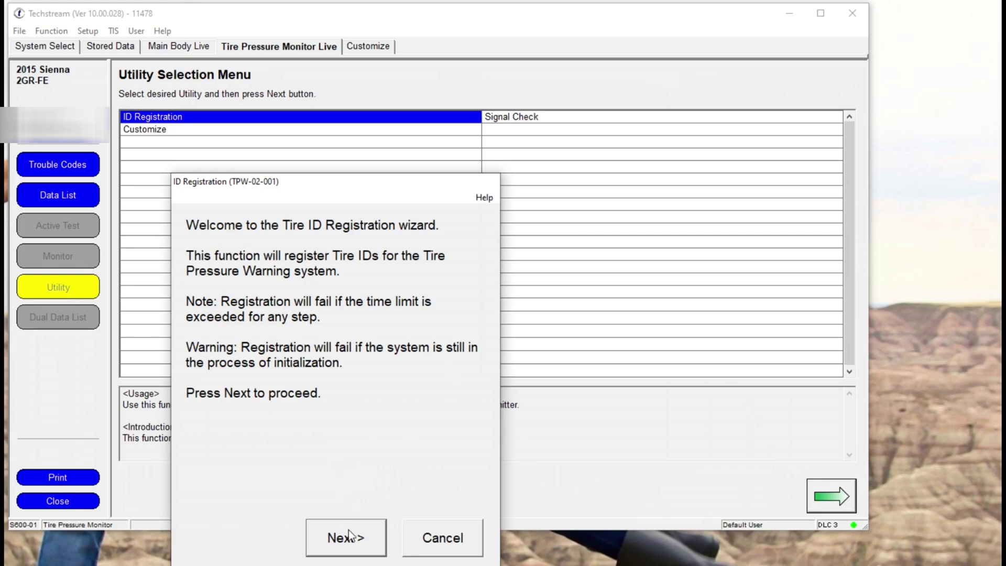
pyautogui.click(435, 538)
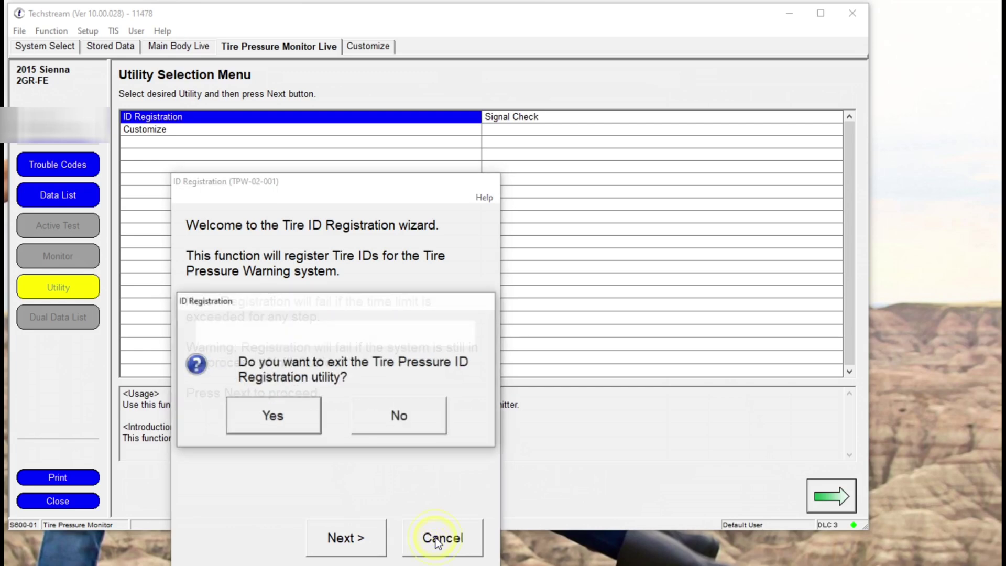
pyautogui.click(307, 434)
pyautogui.click(83, 199)
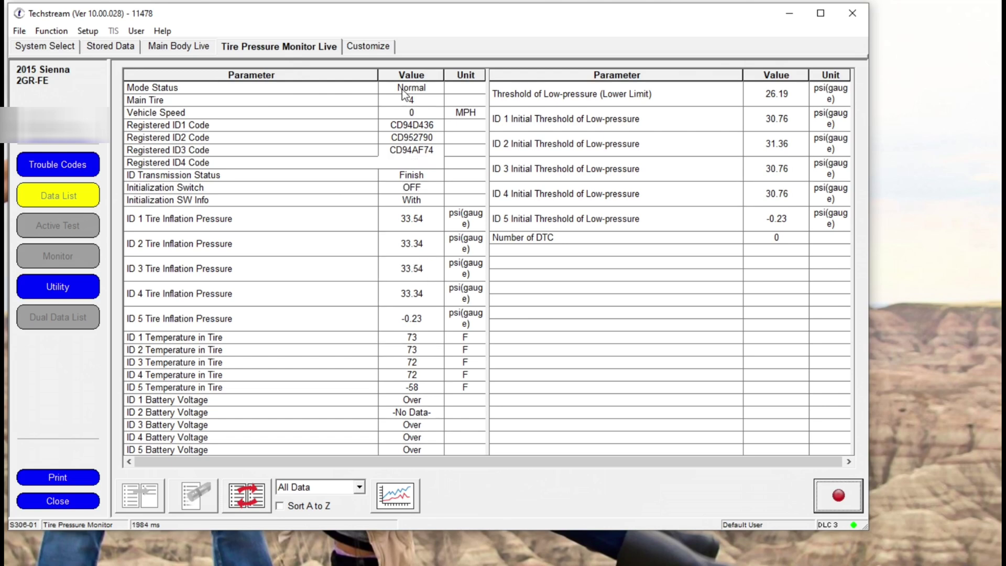
# Close the Tire Pressure Monitor session from its live data screen.
pyautogui.click(55, 501)
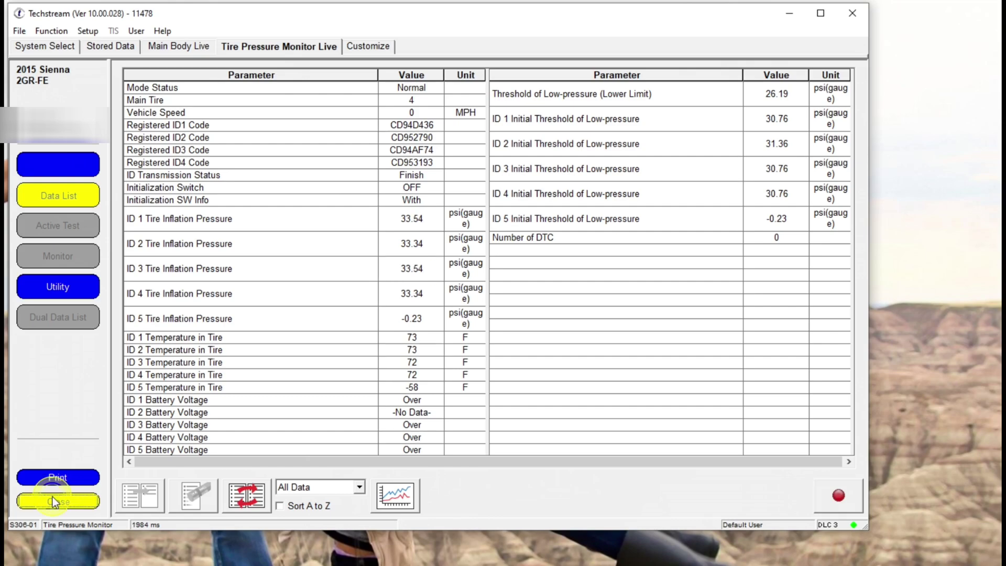